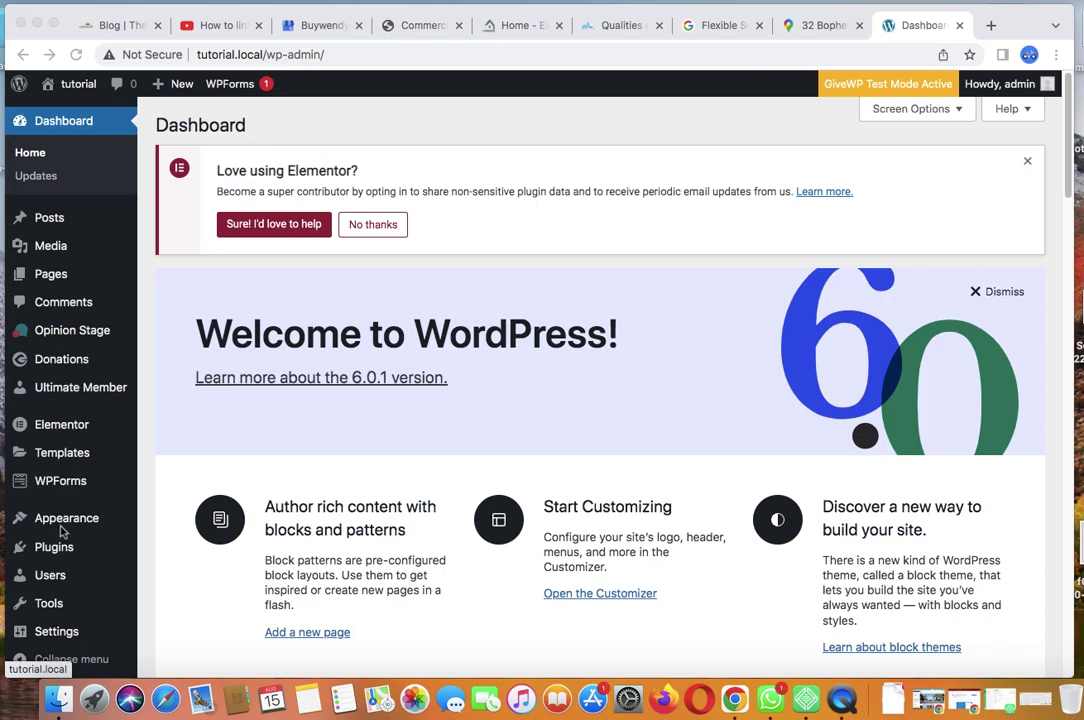
- Search the directory of new plugins for "wp form"
{"action": "mouse_move", "coordinate": [65, 551]}
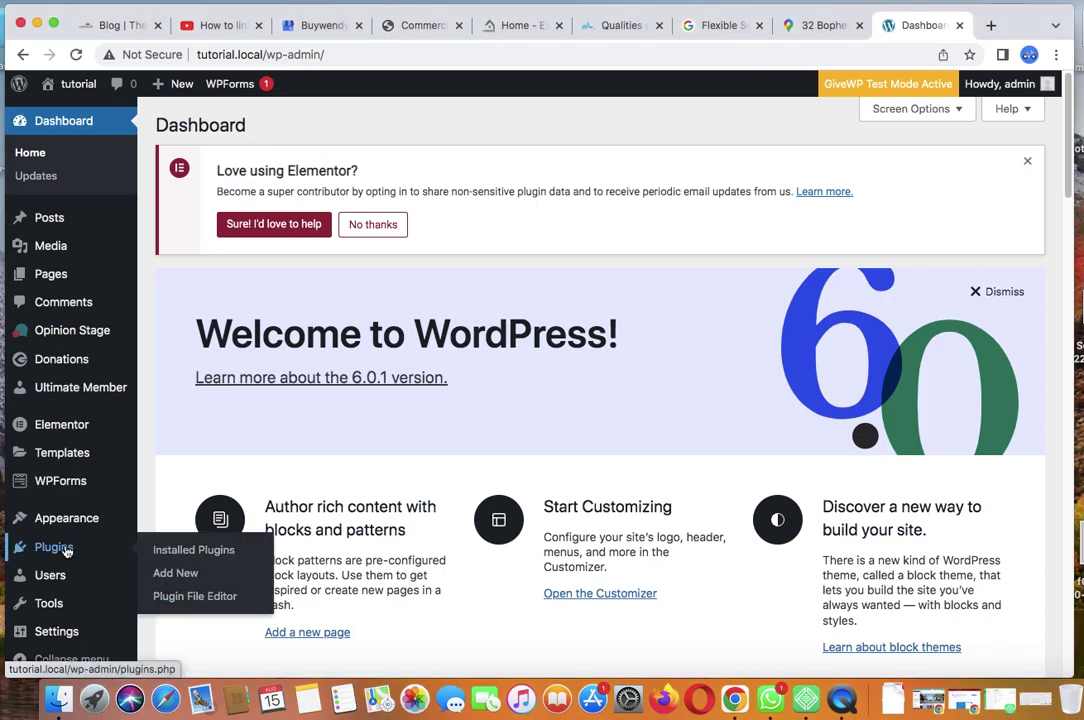
{"action": "left_click", "coordinate": [174, 572]}
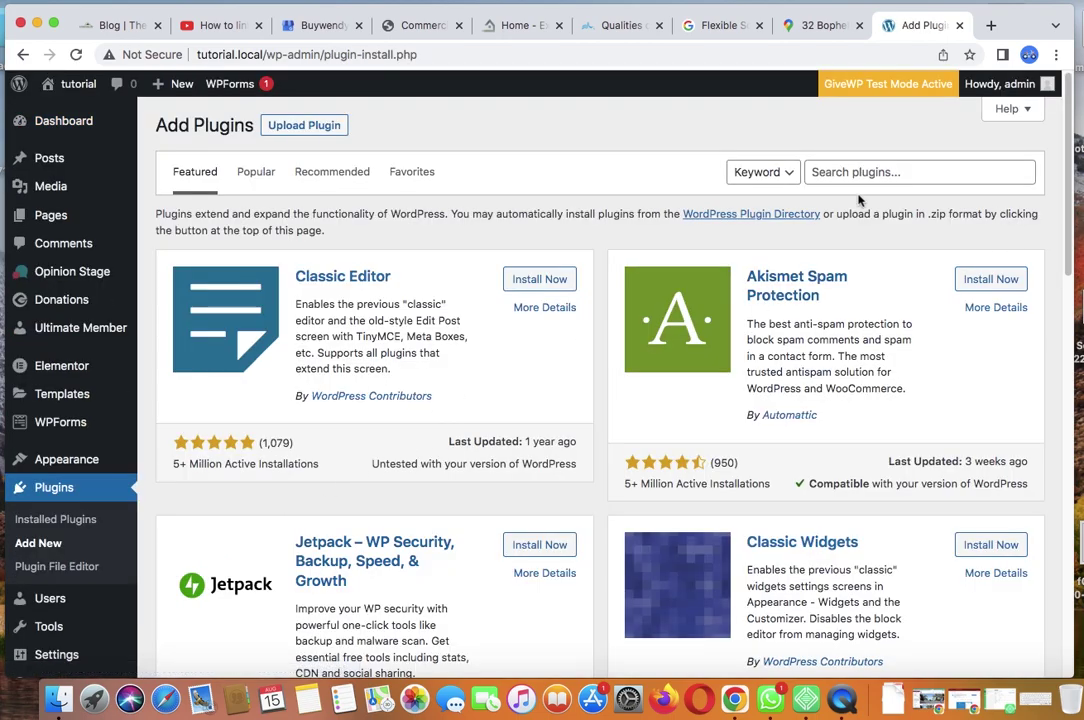
{"action": "left_click", "coordinate": [858, 174]}
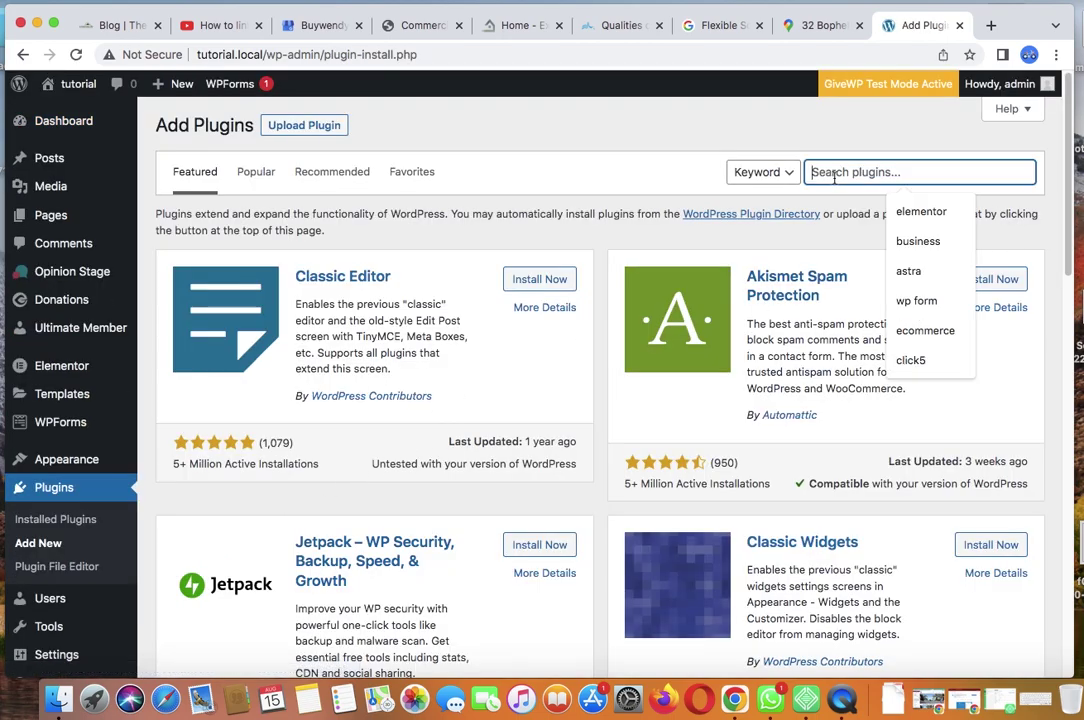
{"action": "left_click", "coordinate": [915, 295]}
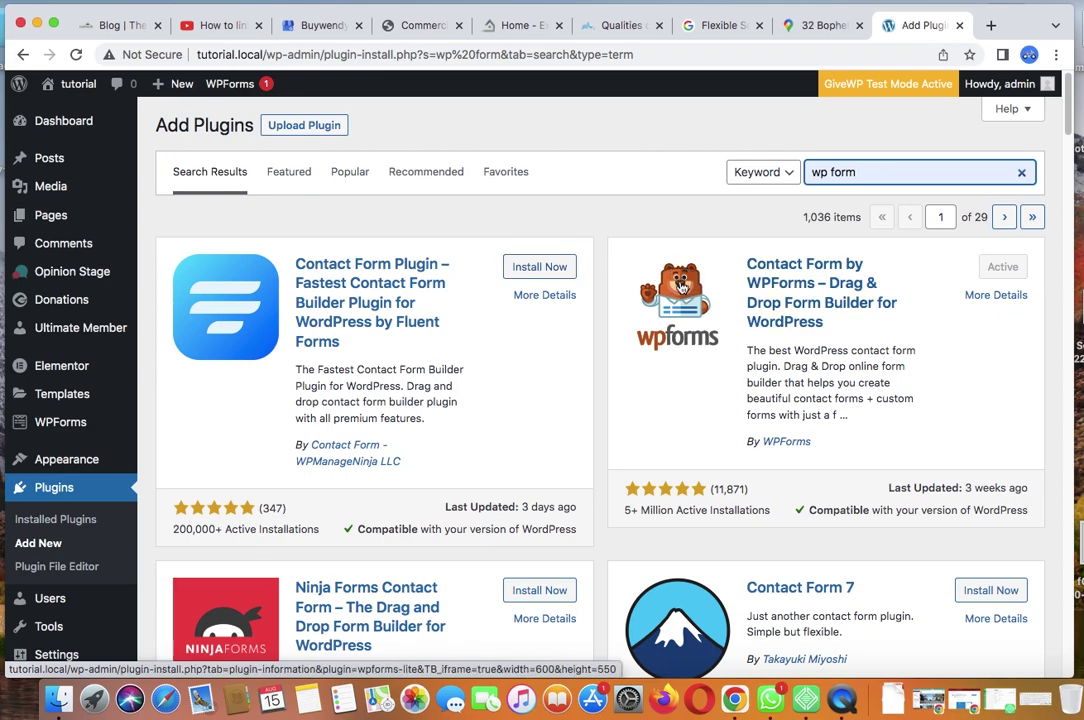
- Add a new WPForms form based on the Simple Contact Form template and save it
{"action": "mouse_move", "coordinate": [92, 425]}
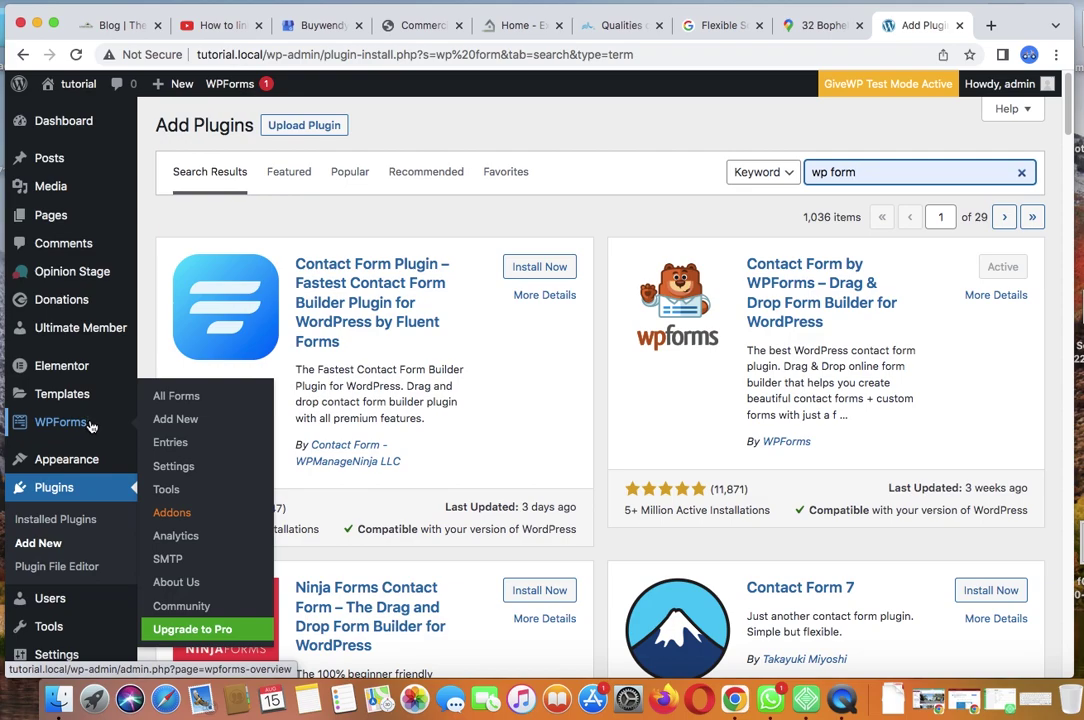
{"action": "left_click", "coordinate": [166, 423]}
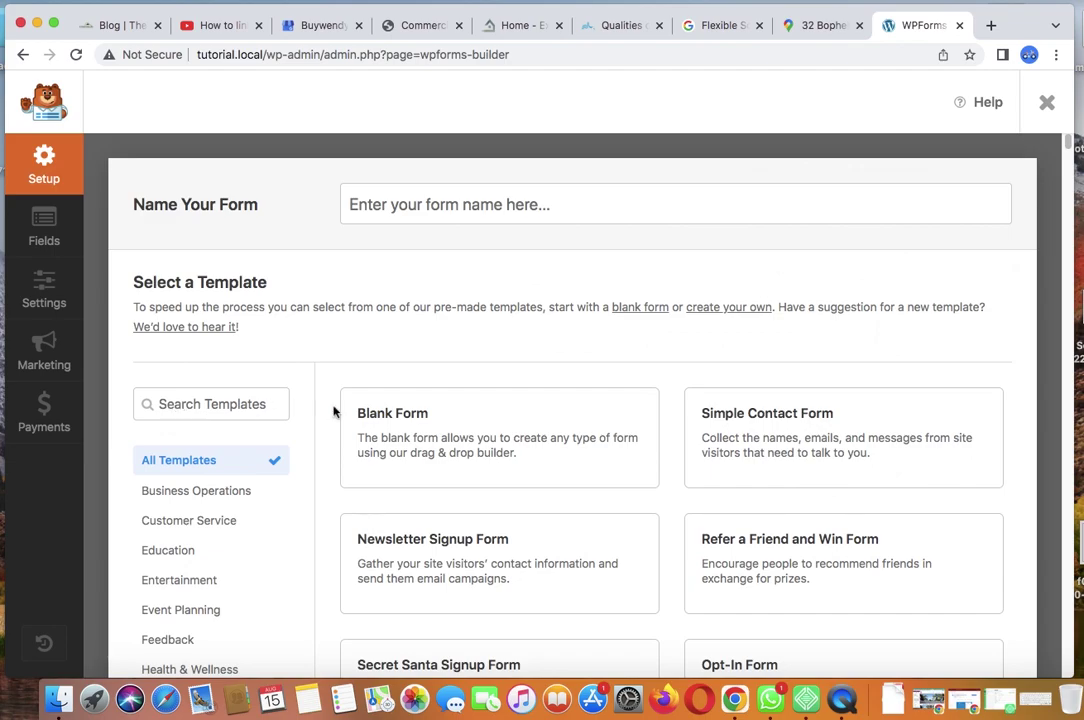
{"action": "mouse_move", "coordinate": [505, 433]}
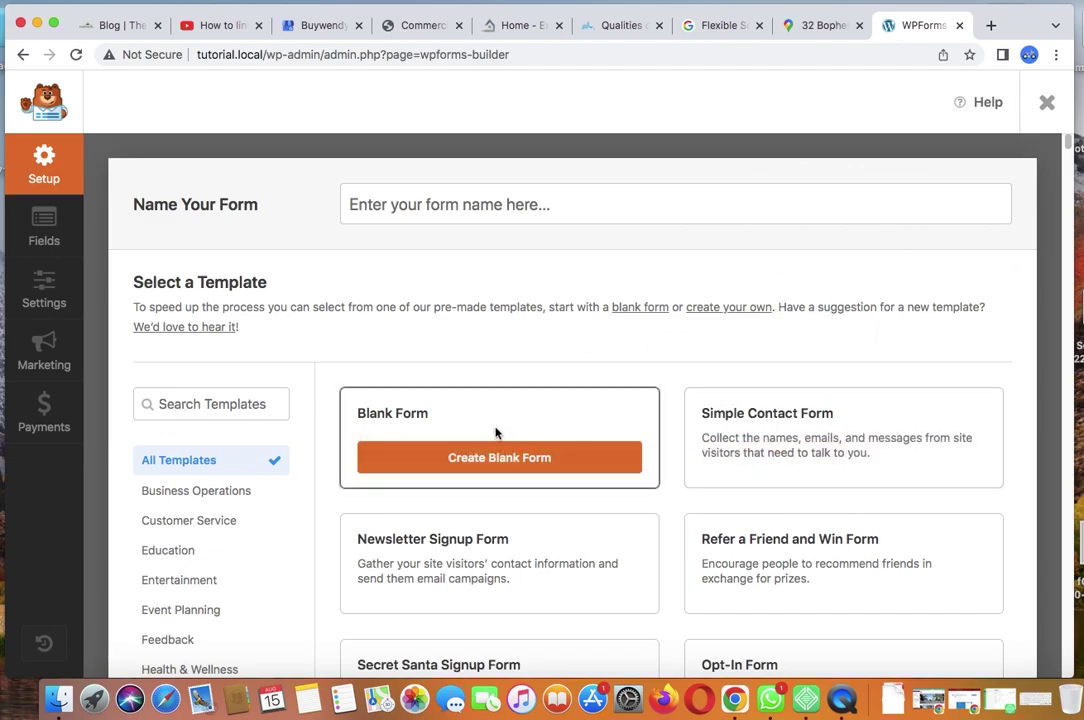
{"action": "mouse_move", "coordinate": [741, 429]}
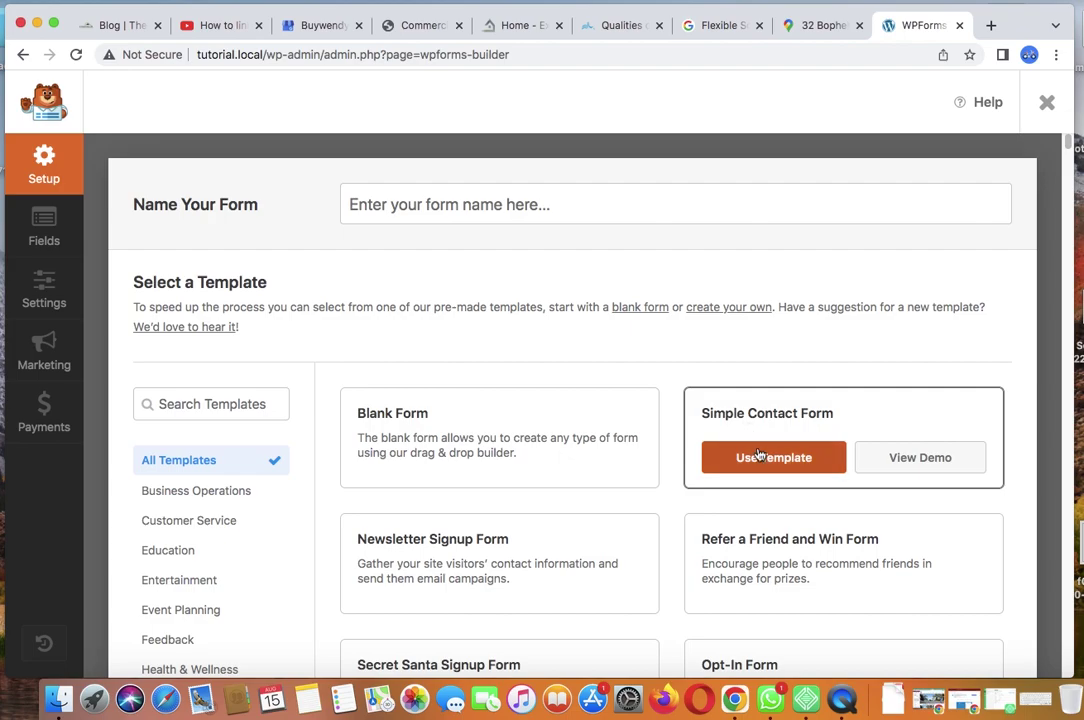
{"action": "left_click", "coordinate": [755, 457]}
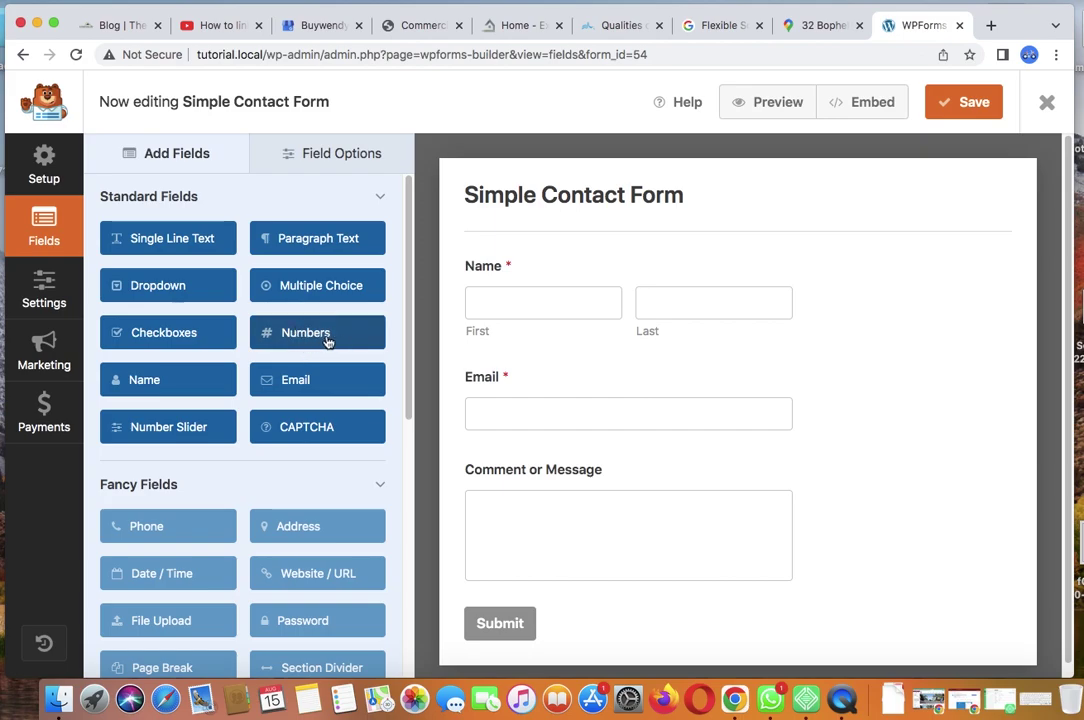
{"action": "mouse_move", "coordinate": [406, 338]}
{"action": "left_mouse_down"}
{"action": "mouse_move", "coordinate": [406, 450]}
{"action": "mouse_move", "coordinate": [401, 338]}
{"action": "left_mouse_up"}
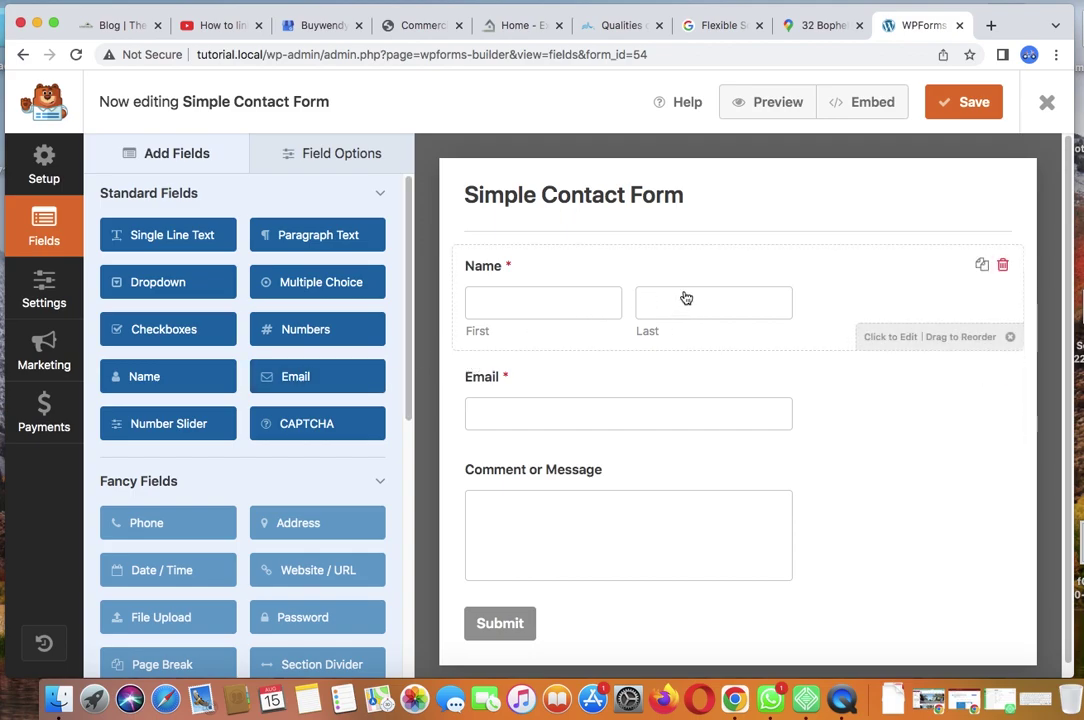
{"action": "left_click", "coordinate": [963, 106]}
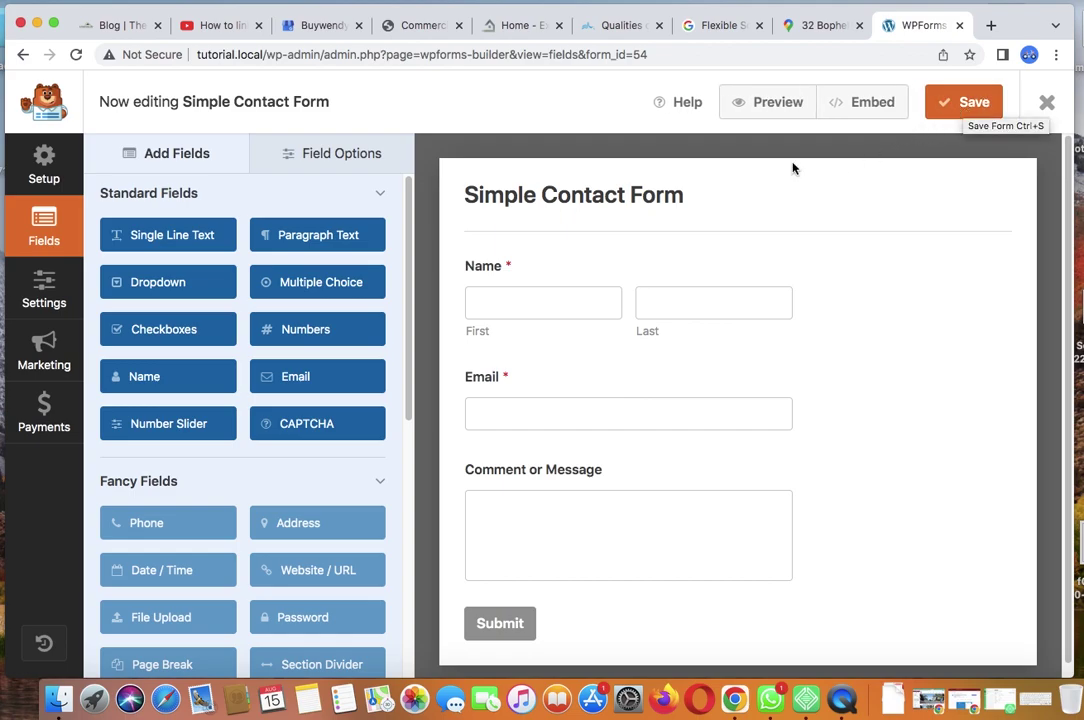
- Rename the form to "Contact Form" in its general settings and save it
{"action": "left_click", "coordinate": [48, 301]}
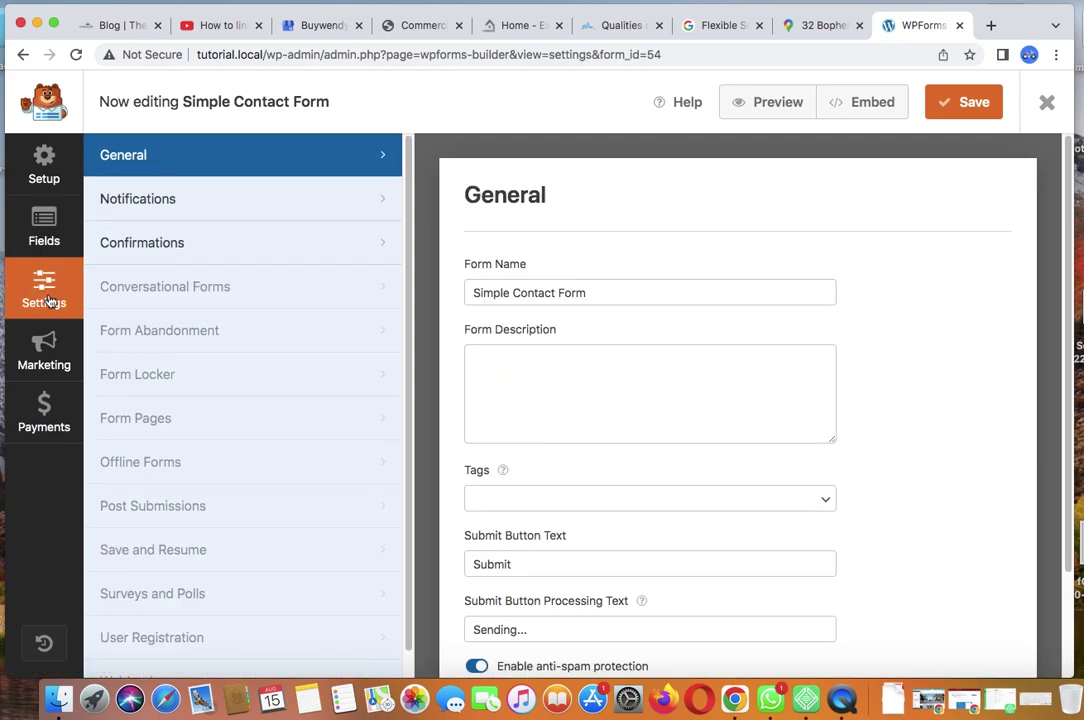
{"action": "left_click", "coordinate": [590, 293]}
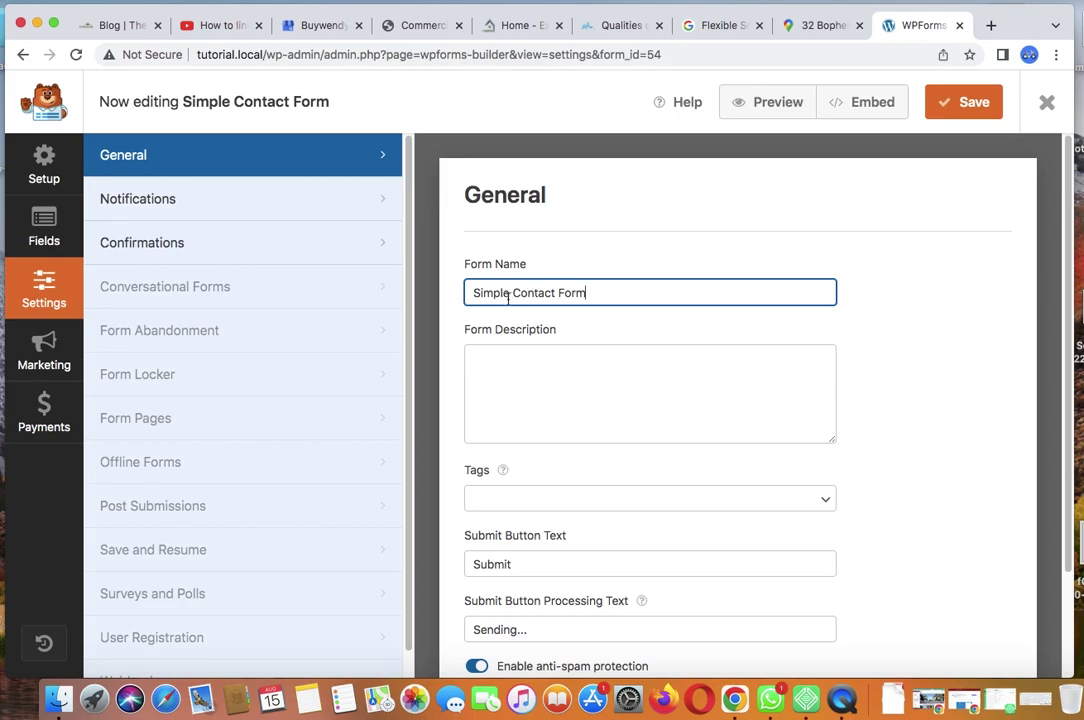
{"action": "left_click_drag", "start_coordinate": [514, 295], "coordinate": [467, 293]}
{"action": "key", "text": "BackSpace"}
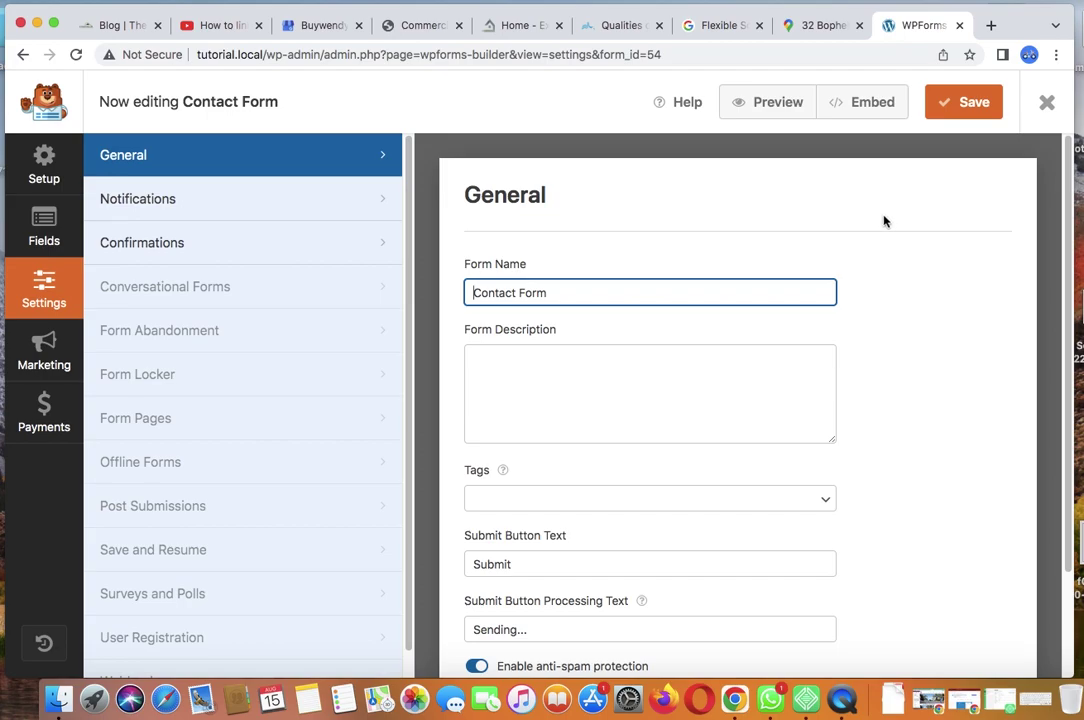
{"action": "left_click", "coordinate": [964, 104]}
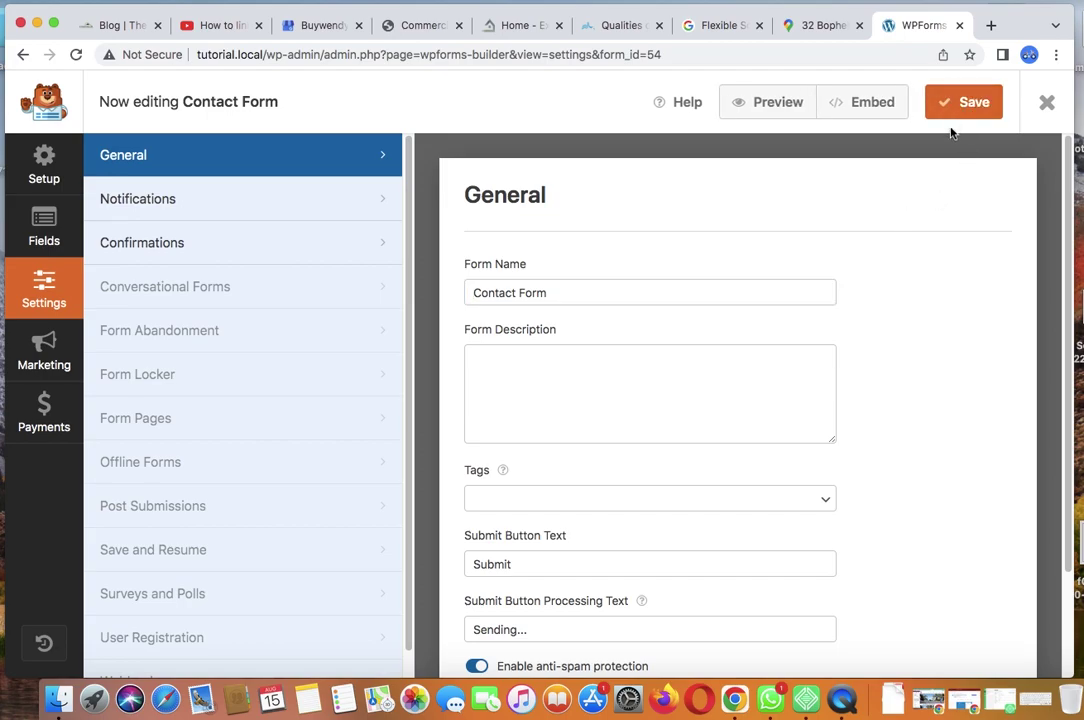
- Review the form's notification settings and confirmation message, and save the form
{"action": "left_click", "coordinate": [213, 204]}
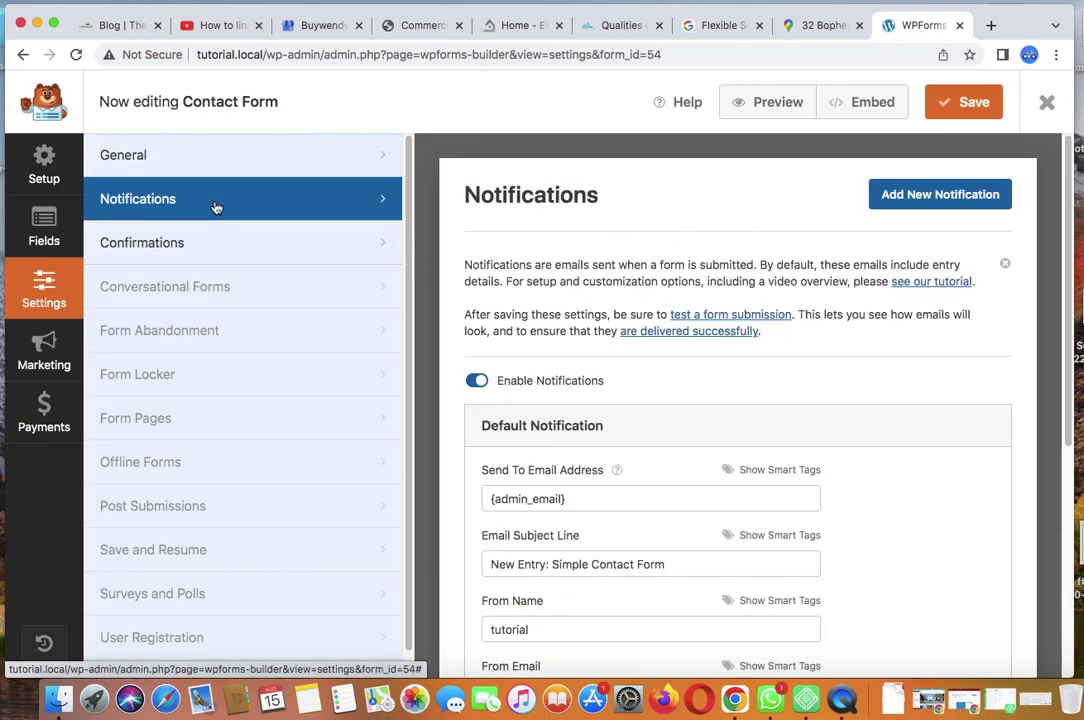
{"action": "left_click", "coordinate": [213, 245]}
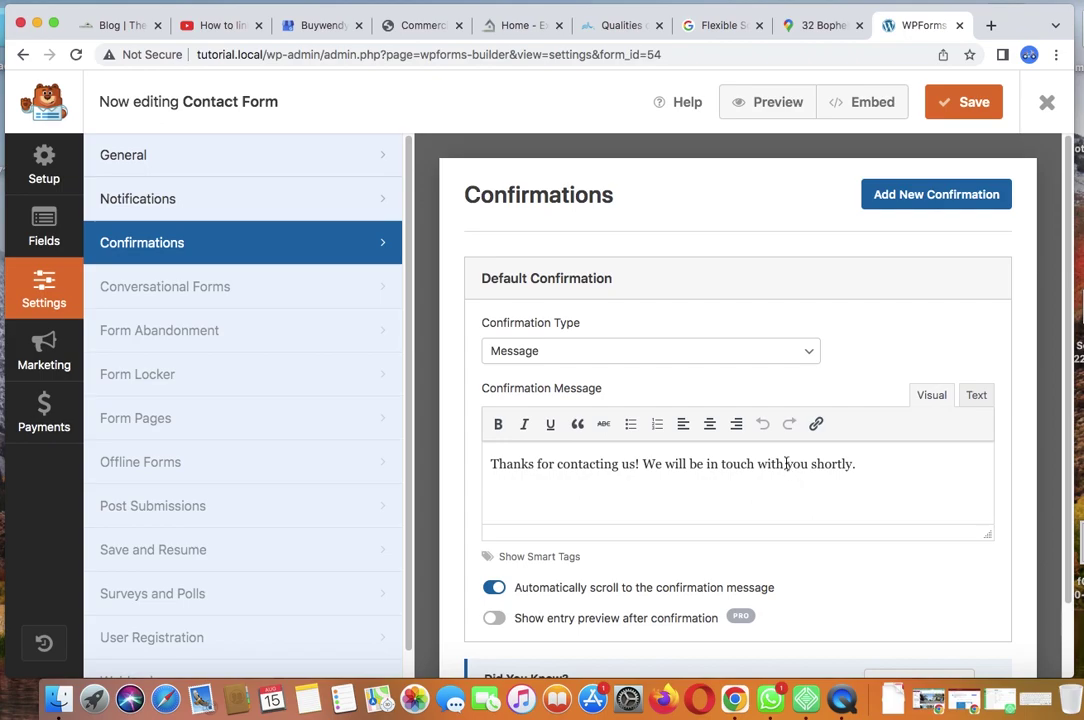
{"action": "left_click", "coordinate": [963, 101]}
- Create a second form named "Get A Qoute" from the Simple Contact Form template and save it
{"action": "left_click", "coordinate": [24, 55]}
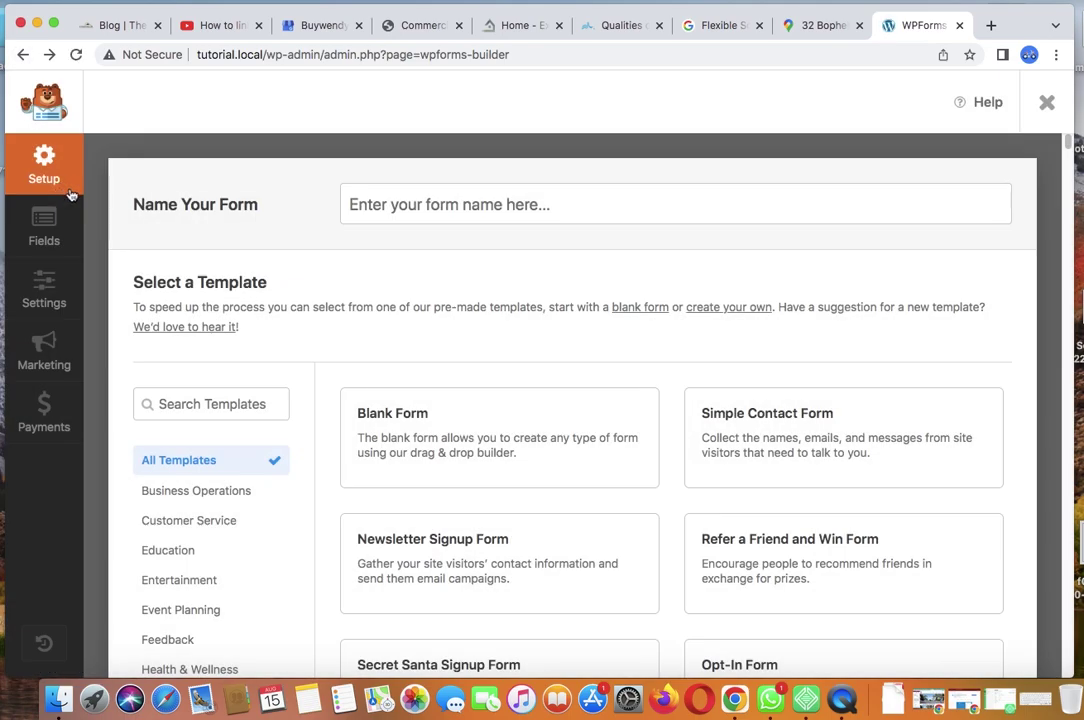
{"action": "left_click", "coordinate": [412, 192]}
{"action": "left_click", "coordinate": [462, 250]}
{"action": "mouse_move", "coordinate": [768, 408]}
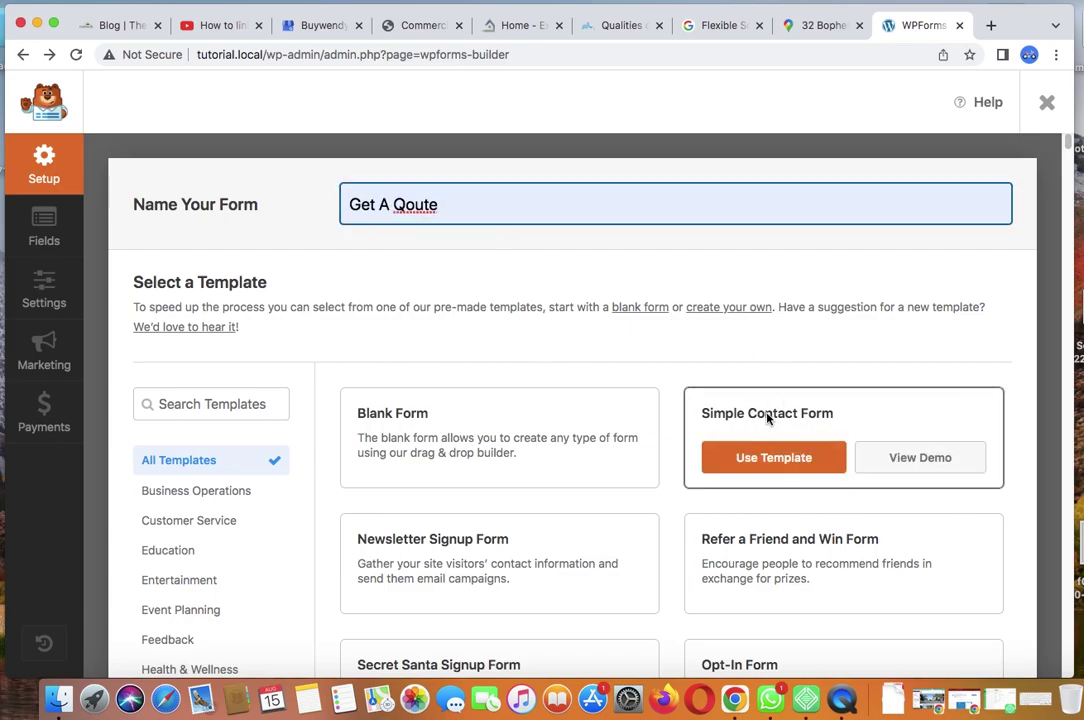
{"action": "left_click", "coordinate": [759, 462]}
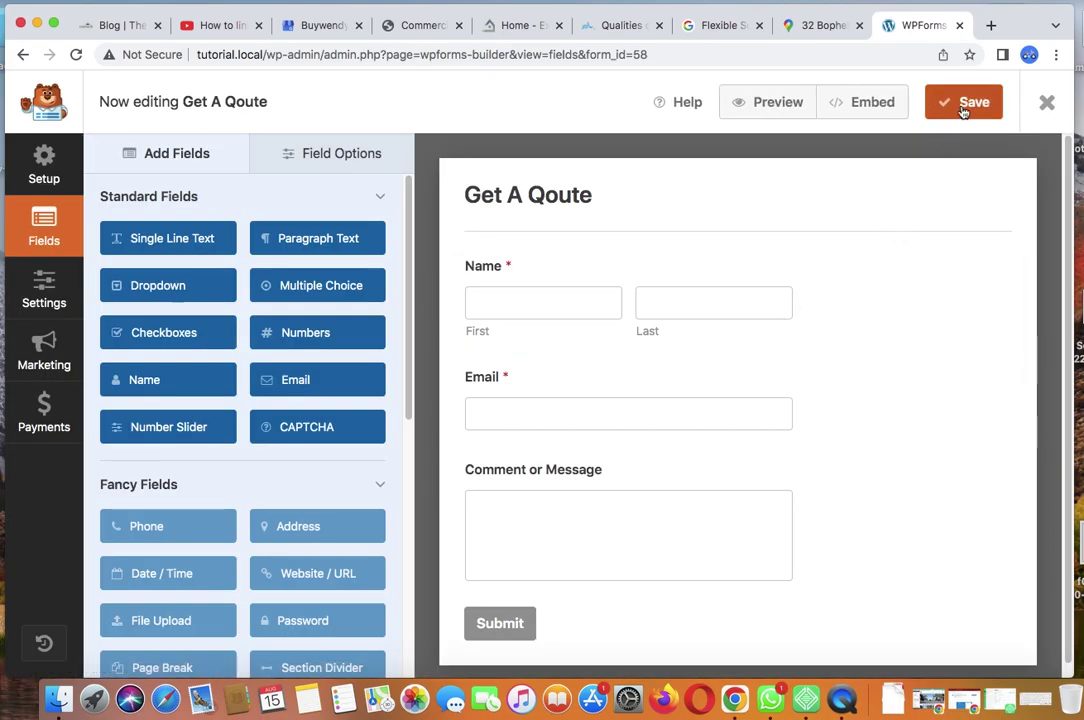
{"action": "left_click", "coordinate": [963, 110]}
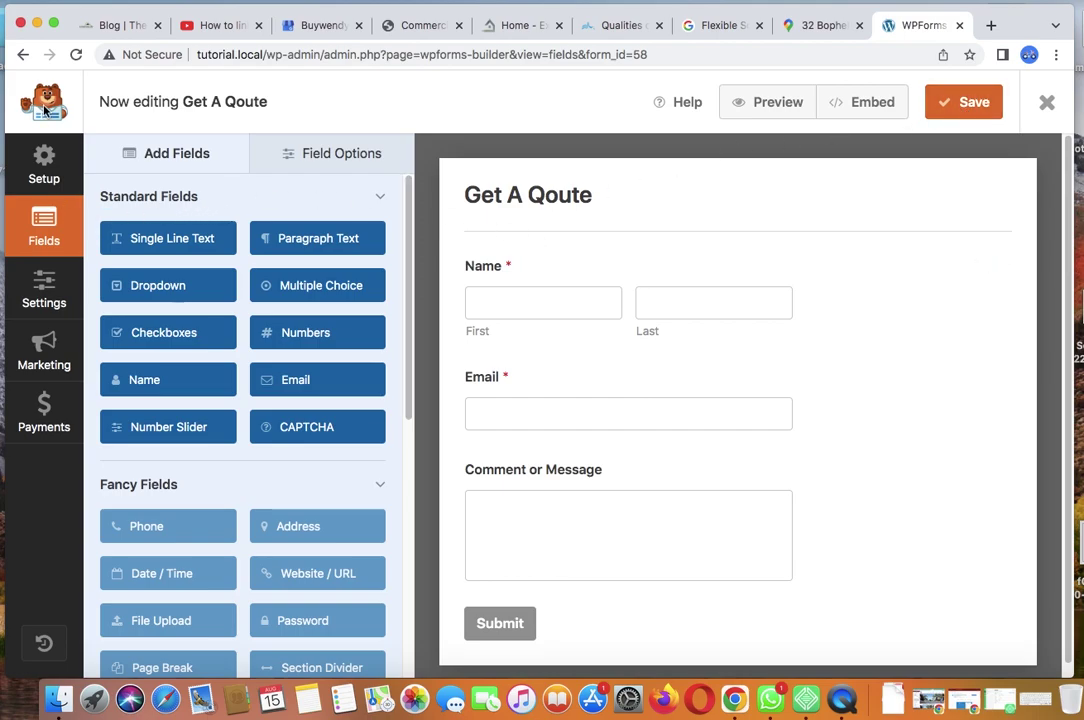
- Return to the WordPress admin and open the home page for editing with Elementor
{"action": "left_click", "coordinate": [24, 55]}
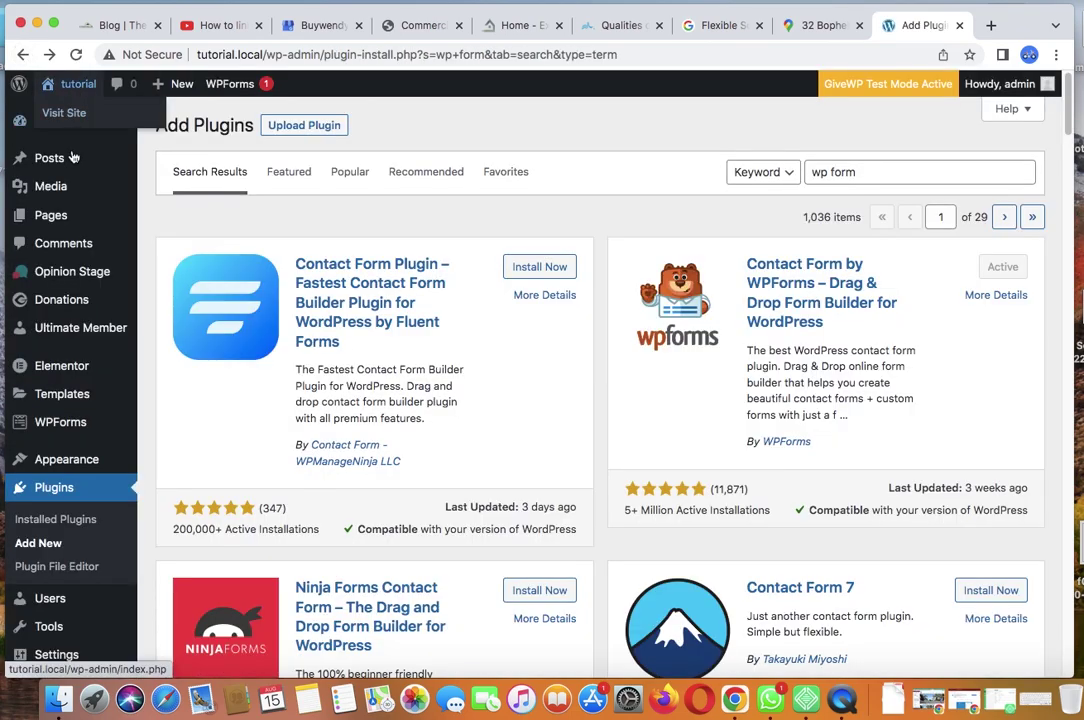
{"action": "left_click", "coordinate": [82, 220]}
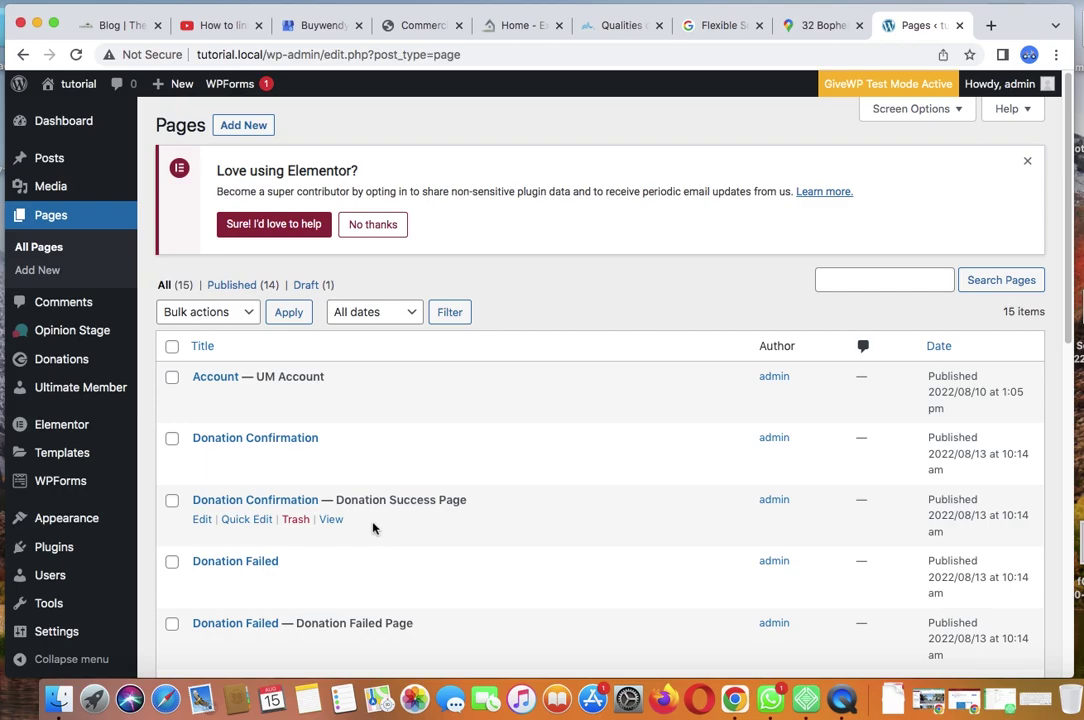
{"action": "left_click_drag", "start_coordinate": [1066, 320], "coordinate": [1074, 434]}
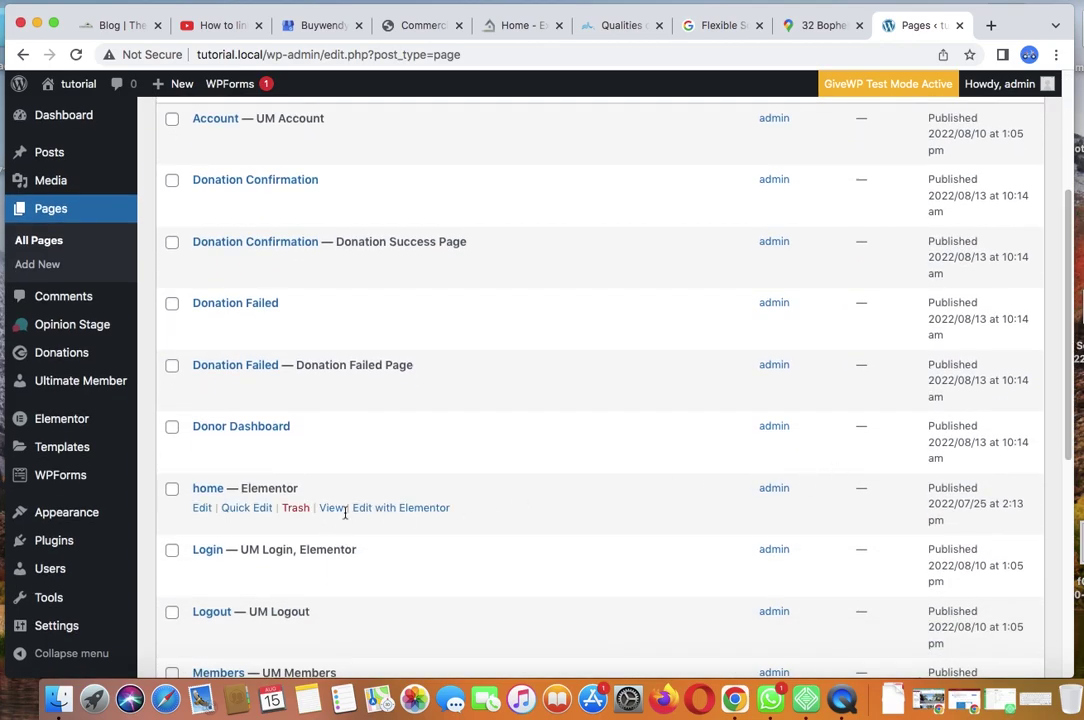
{"action": "left_click", "coordinate": [390, 513]}
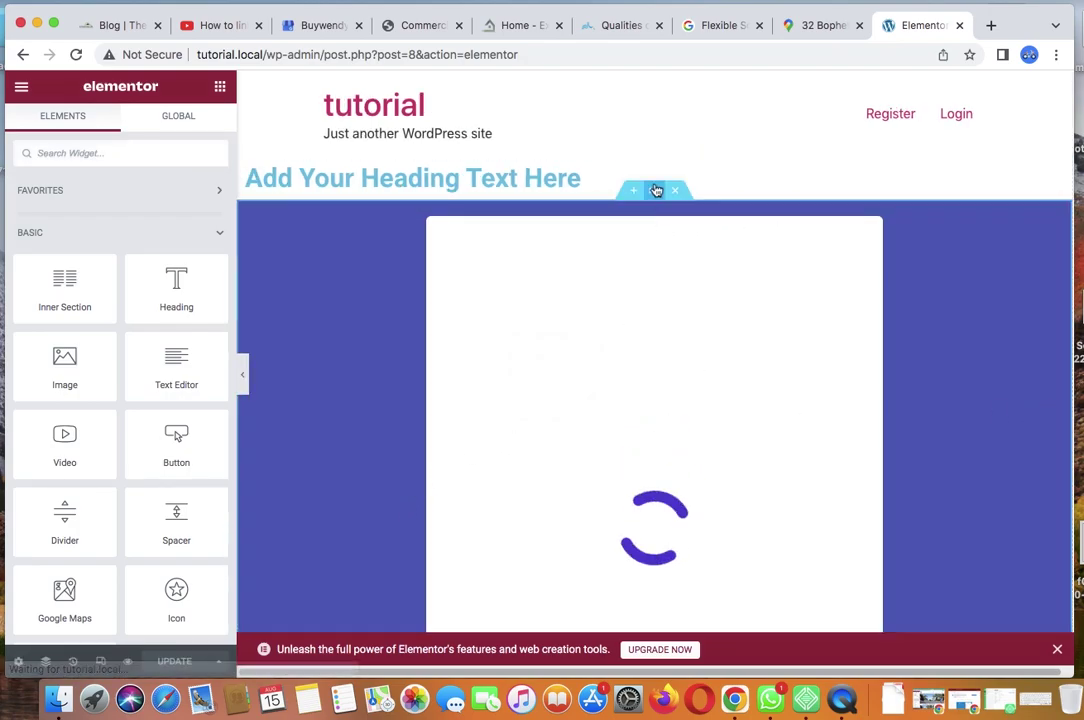
- Insert a single-column section above the "Add Your Heading Text Here" heading
{"action": "left_click", "coordinate": [634, 148]}
{"action": "left_click", "coordinate": [636, 232]}
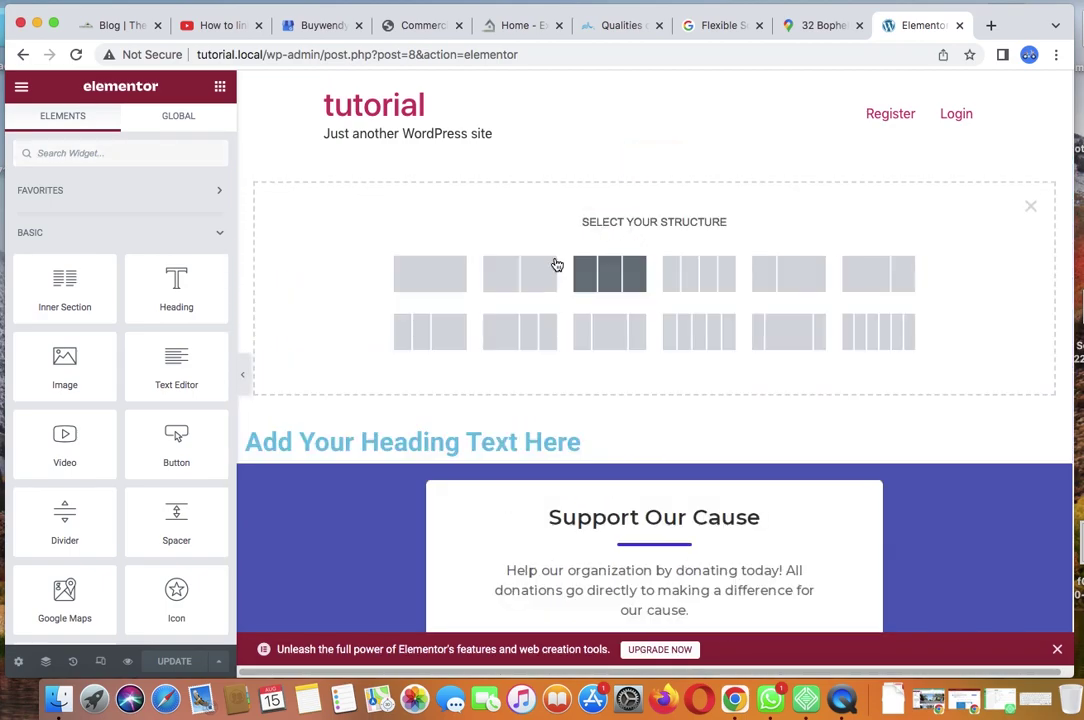
{"action": "left_click", "coordinate": [451, 279]}
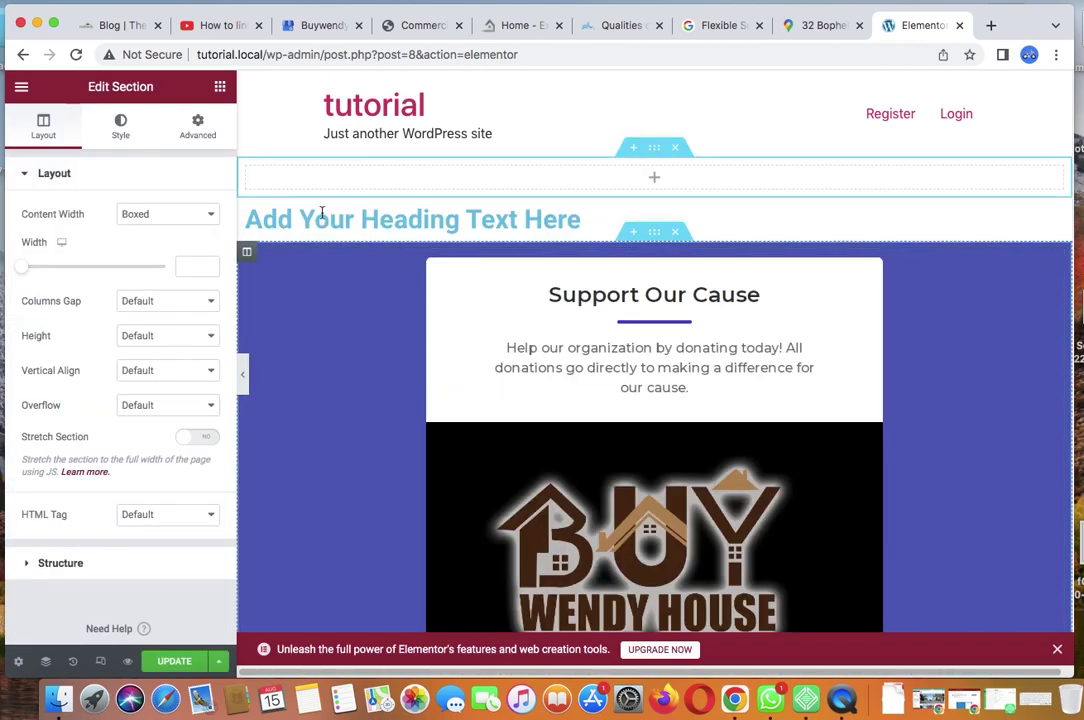
- Search the widgets for "for" and place the WPForms widget in the new empty section
{"action": "left_click", "coordinate": [218, 88]}
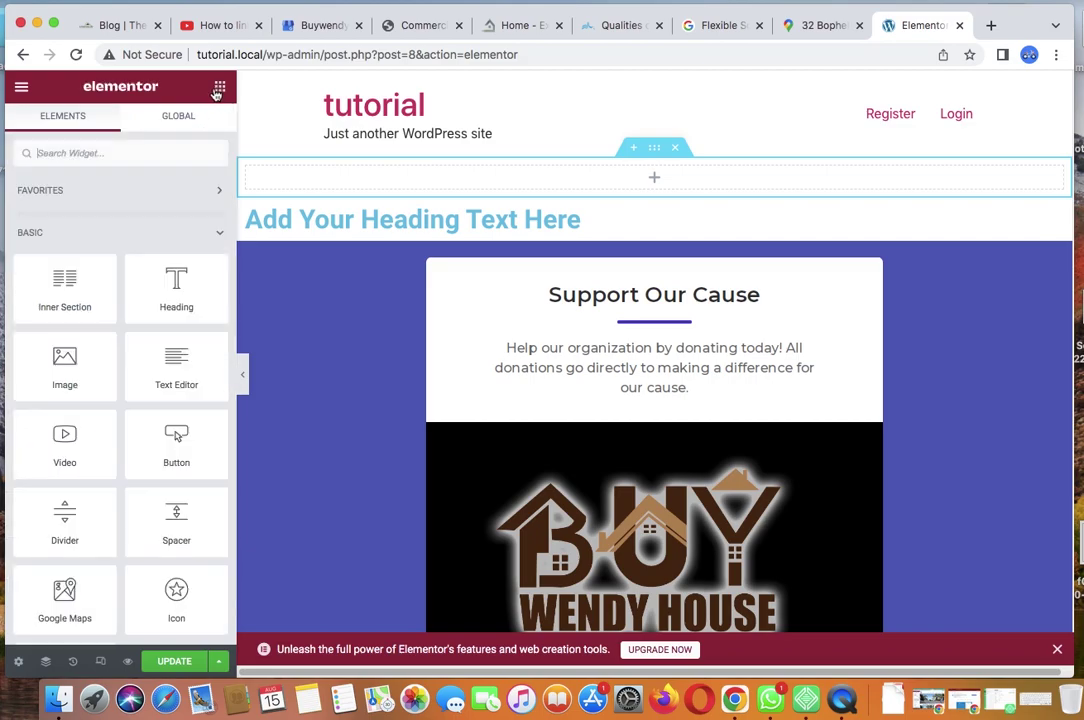
{"action": "left_click", "coordinate": [1035, 700]}
{"action": "type", "text": "fo"}
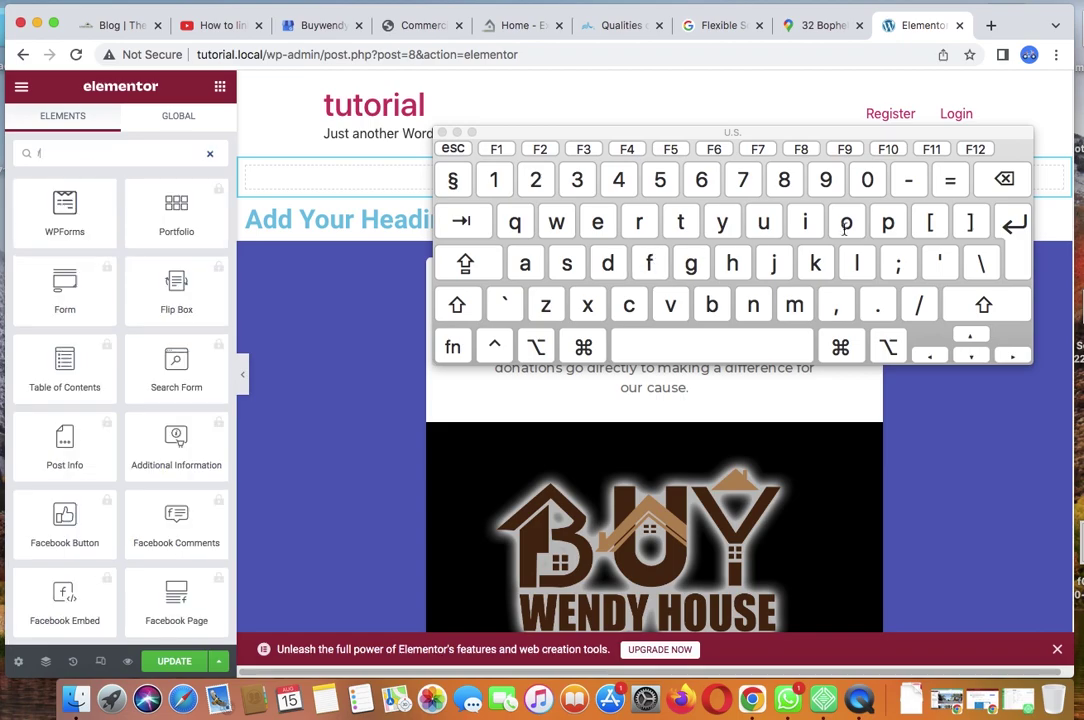
{"action": "left_click", "coordinate": [650, 230]}
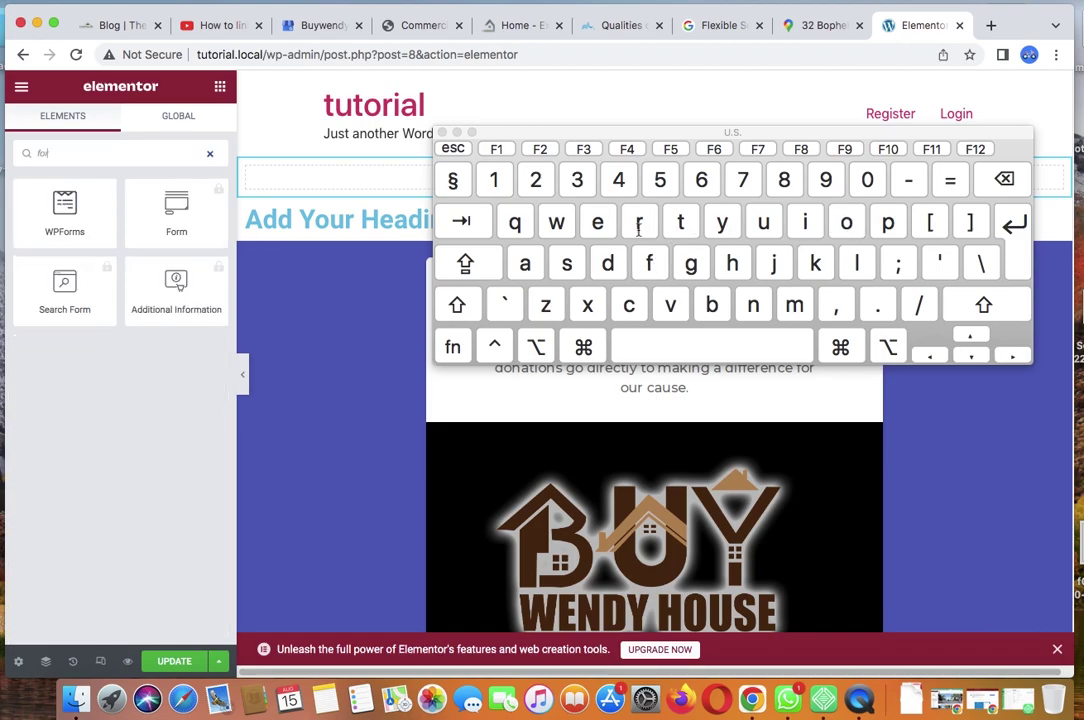
{"action": "left_click", "coordinate": [457, 133]}
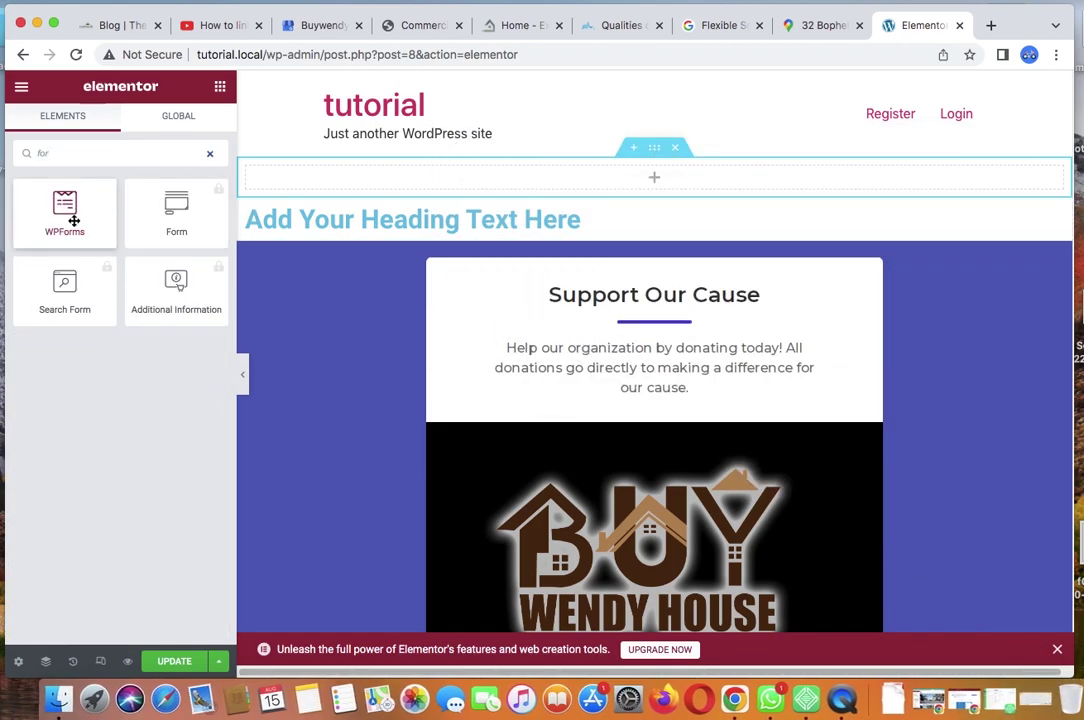
{"action": "left_click_drag", "start_coordinate": [67, 220], "coordinate": [612, 186]}
- Set the WPForms widget to display the Contact Form and update the page
{"action": "left_click", "coordinate": [184, 237]}
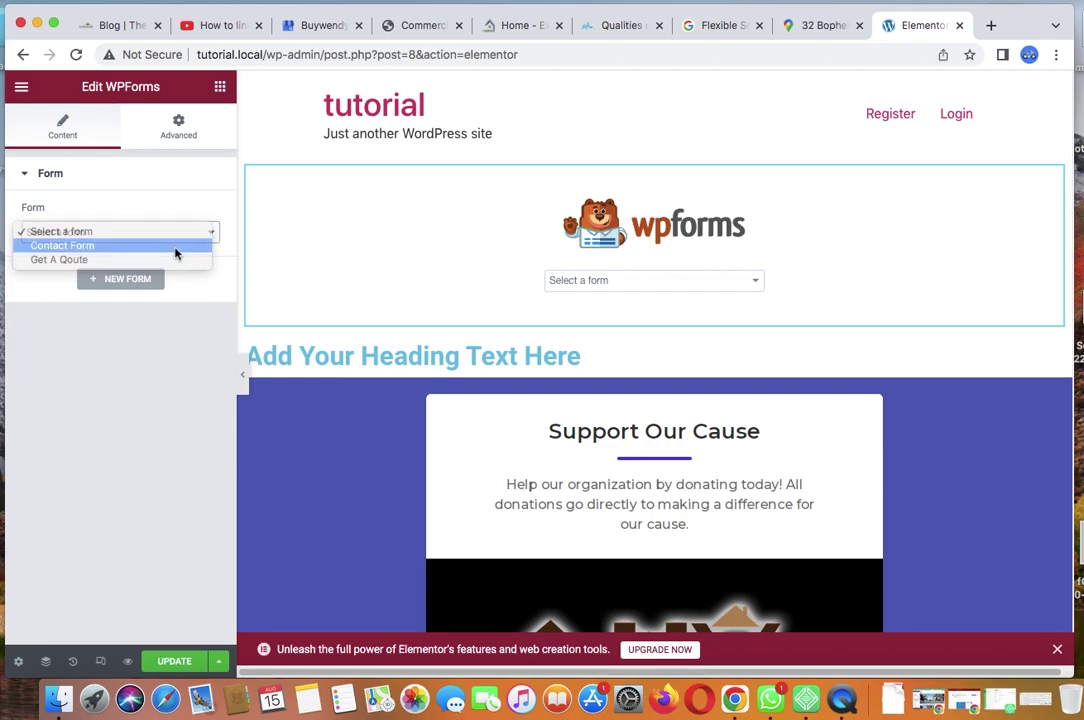
{"action": "left_click", "coordinate": [176, 249]}
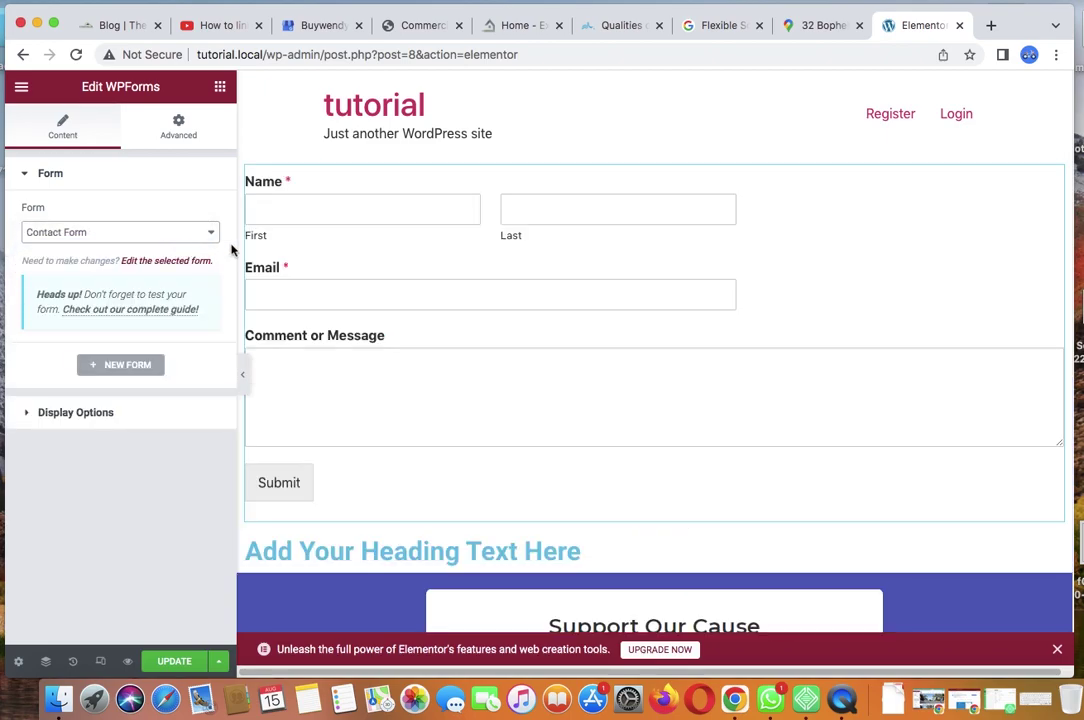
{"action": "left_click", "coordinate": [178, 661]}
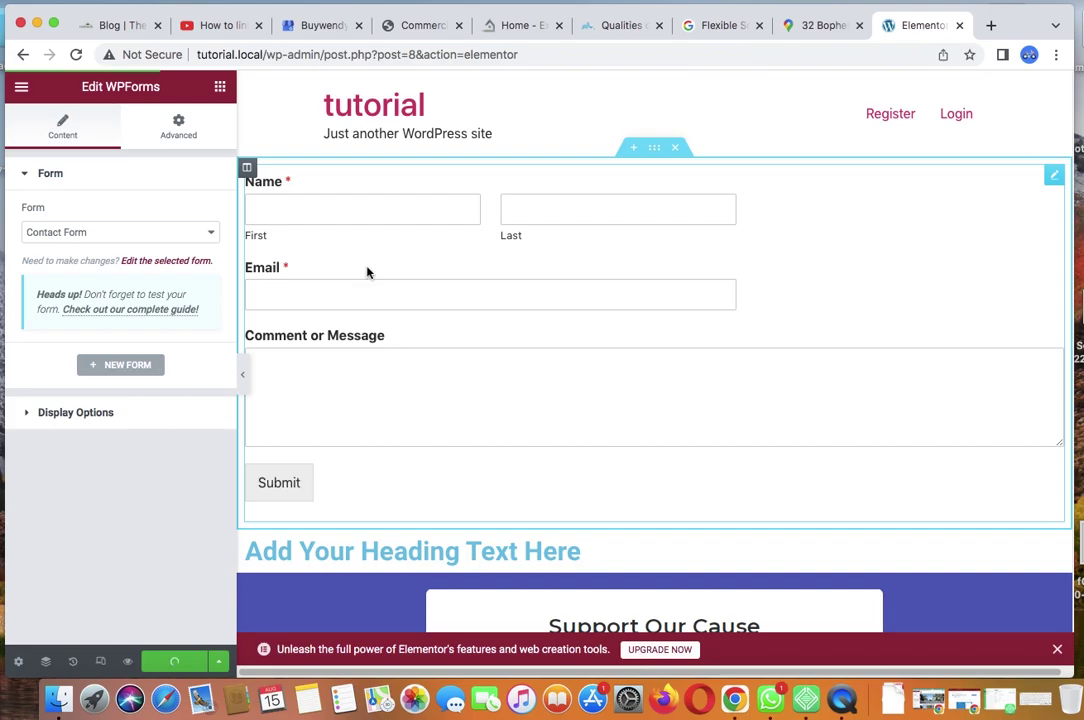
- Give the contact form's section a classic background in the light red #F08585 and update the page
{"action": "left_click", "coordinate": [660, 155]}
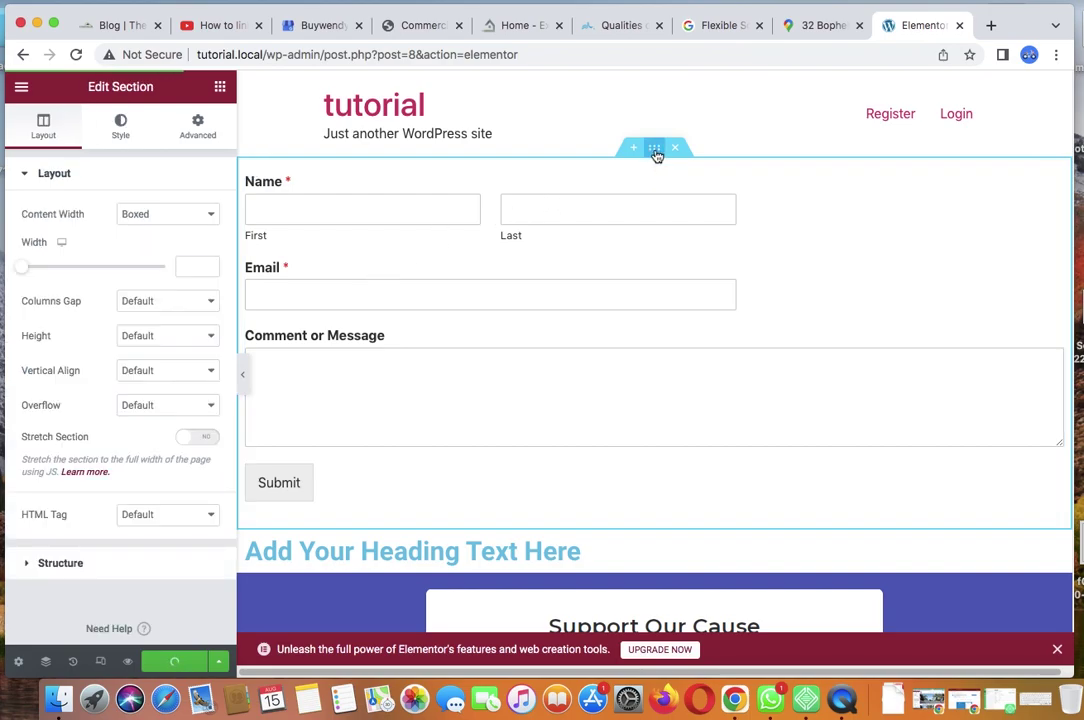
{"action": "left_click", "coordinate": [121, 128]}
{"action": "left_click", "coordinate": [145, 252]}
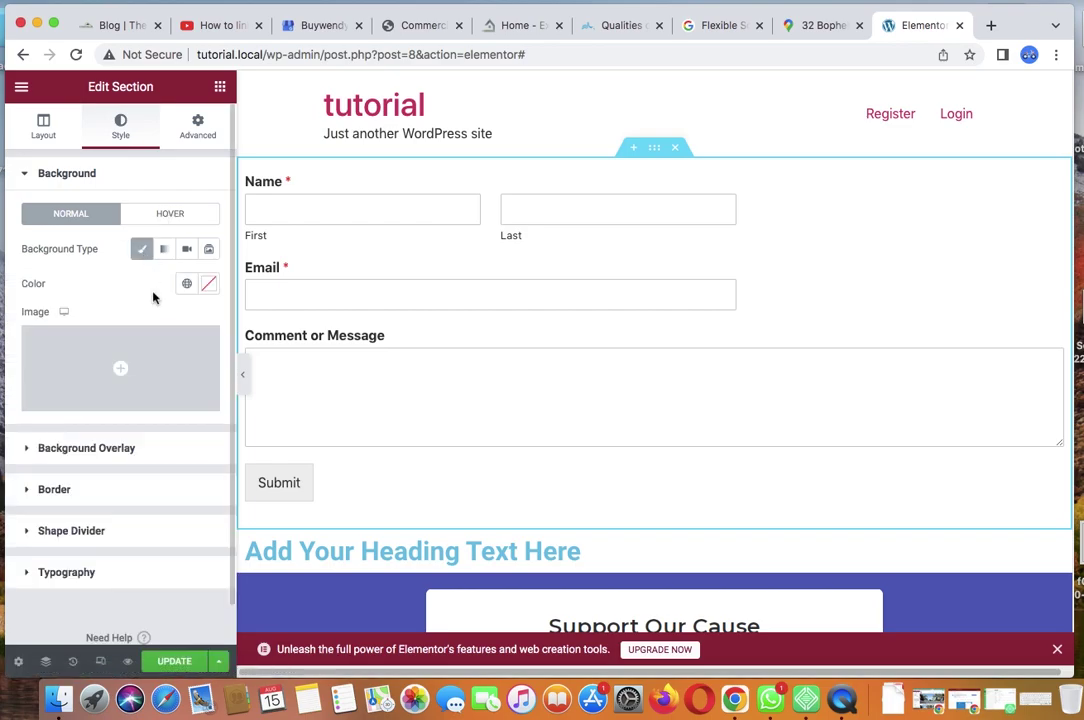
{"action": "left_click", "coordinate": [205, 288]}
{"action": "left_click", "coordinate": [122, 362]}
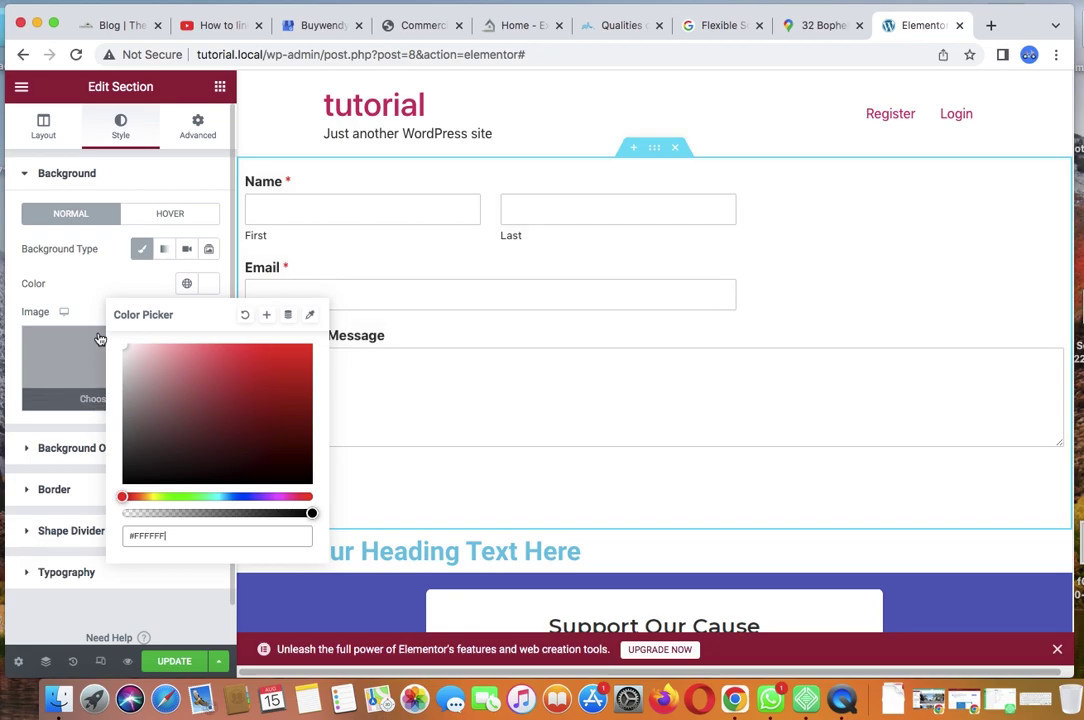
{"action": "left_click", "coordinate": [135, 378]}
{"action": "left_click_drag", "start_coordinate": [135, 380], "coordinate": [207, 353]}
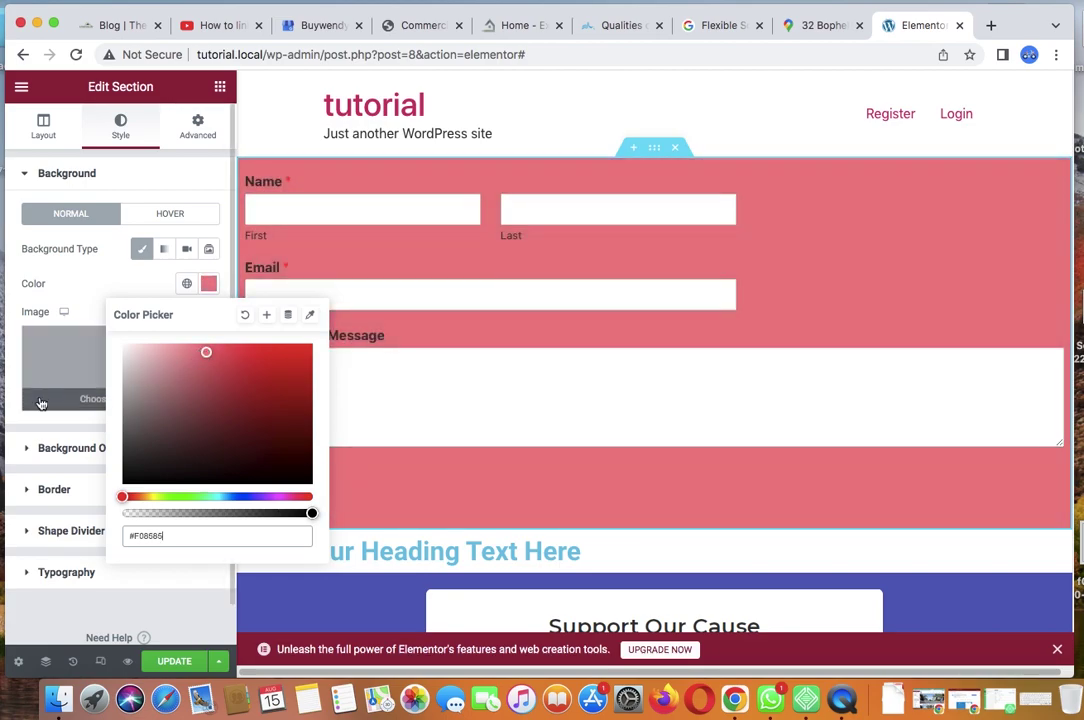
{"action": "left_click", "coordinate": [167, 658]}
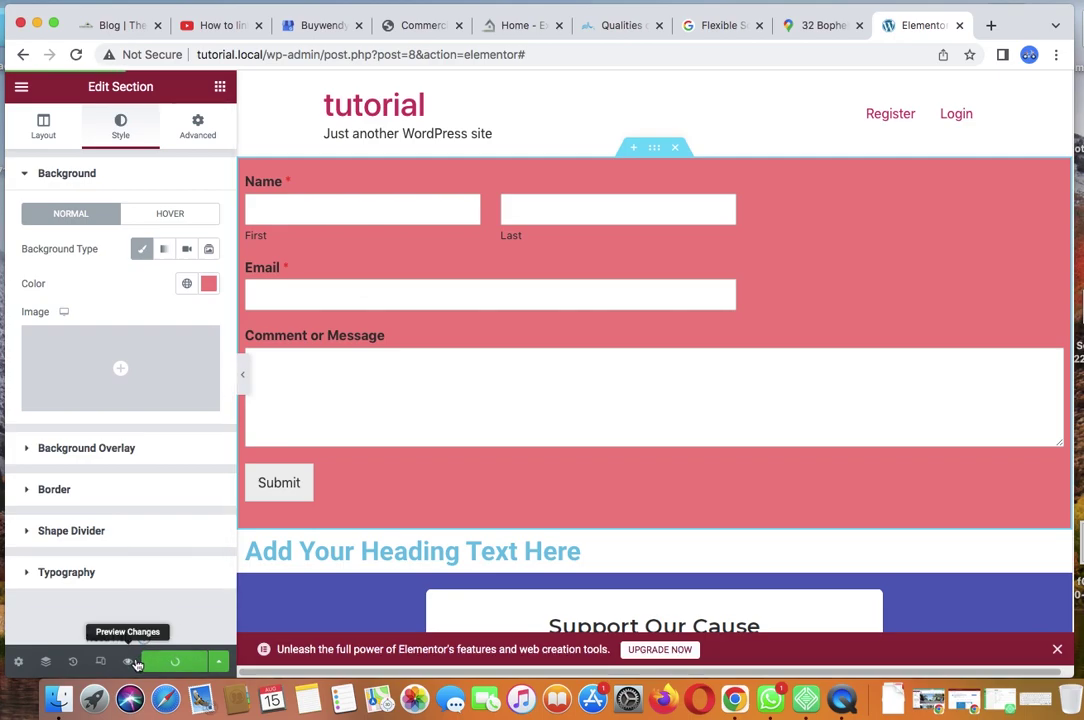
- Preview the page and test the contact form with "dddcs" as the first name and "sa" as the email
{"action": "left_click", "coordinate": [128, 662]}
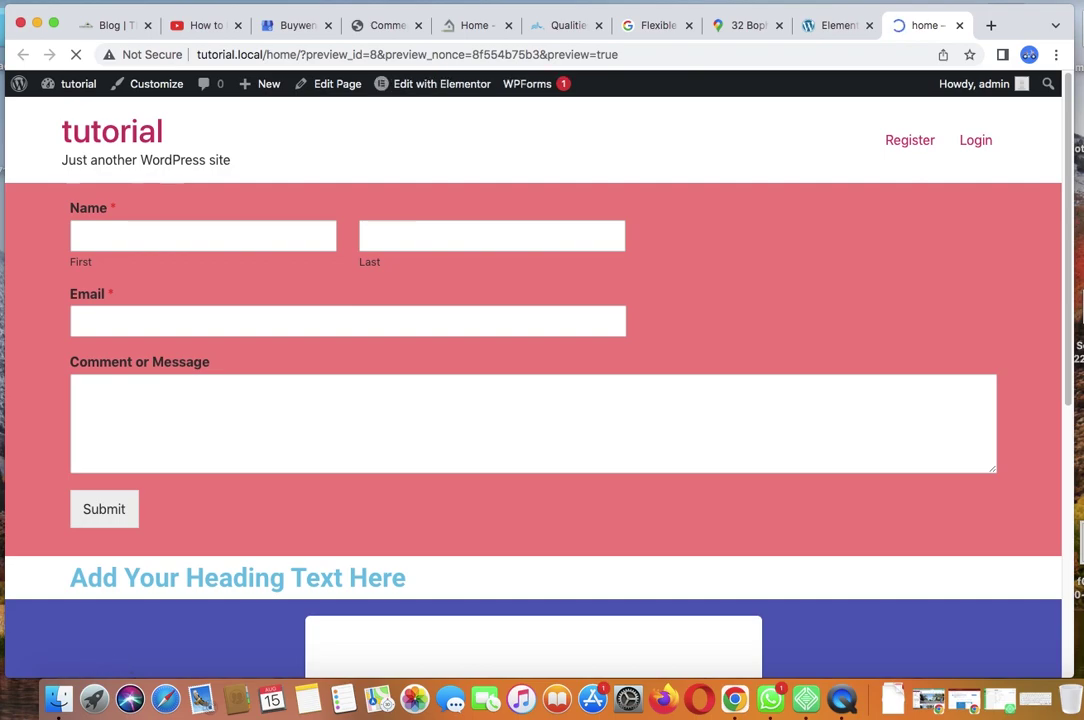
{"action": "left_click", "coordinate": [186, 240]}
{"action": "type", "text": "dddcs"}
{"action": "left_click", "coordinate": [227, 318]}
{"action": "type", "text": "sa"}
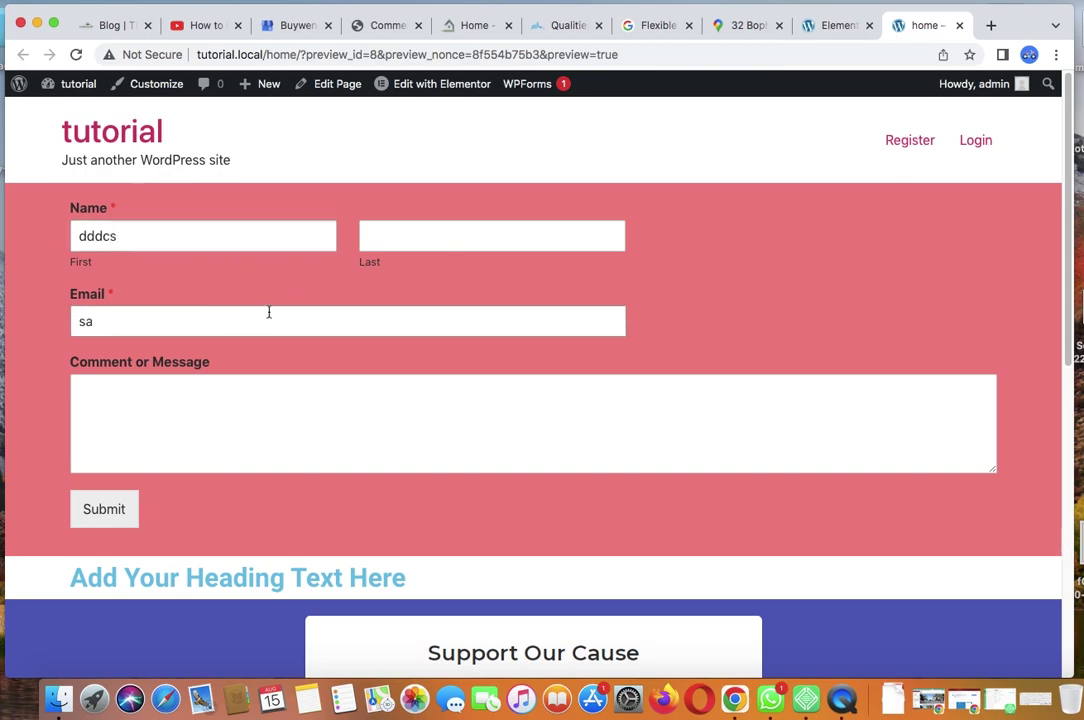